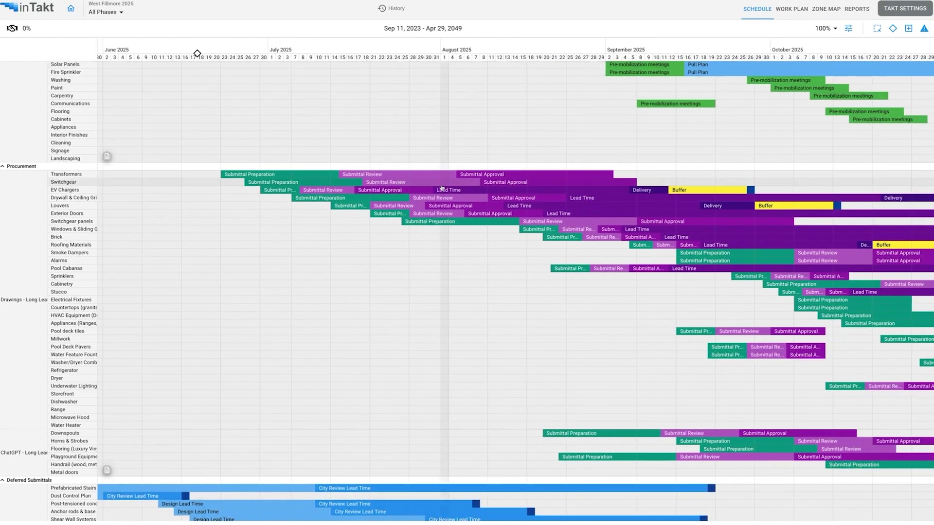
Select the Transformers lead time in the Procurement phase and compare its span with the TP3 trade partner preparation timelines.
{"action": "scroll", "coordinate": [438, 186], "scroll_direction": "right", "scroll_amount": 3}
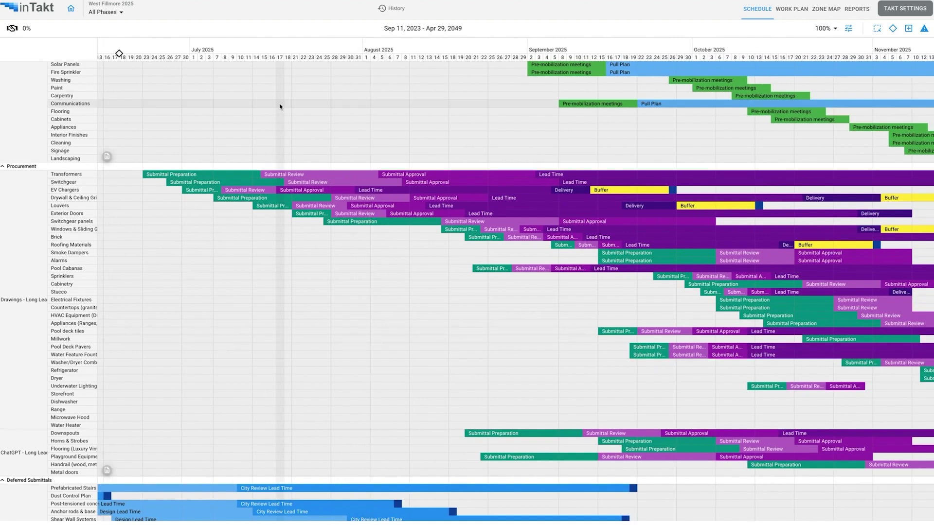
{"action": "left_click", "coordinate": [246, 176]}
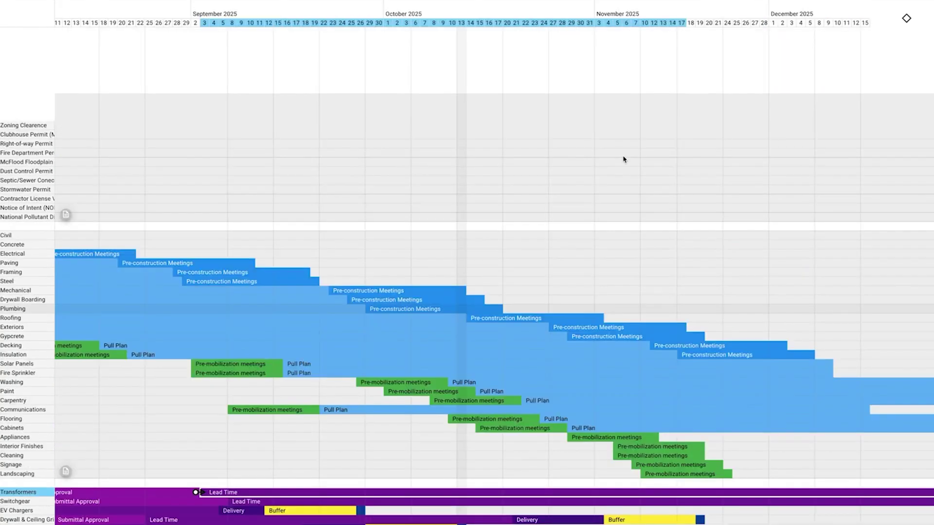
{"action": "scroll", "coordinate": [623, 159], "scroll_direction": "up", "scroll_amount": 3}
{"action": "scroll", "coordinate": [624, 159], "scroll_direction": "right", "scroll_amount": 3}
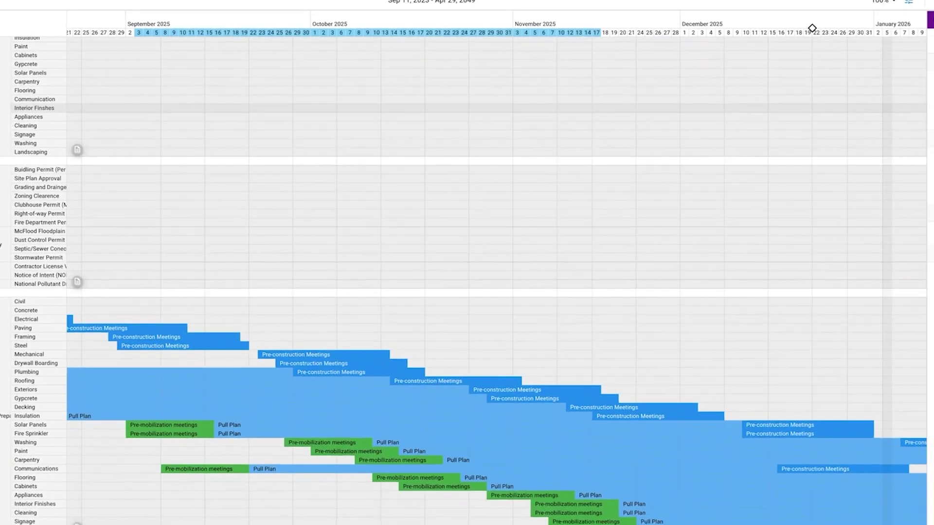
{"action": "scroll", "coordinate": [673, 236], "scroll_direction": "down", "scroll_amount": 5}
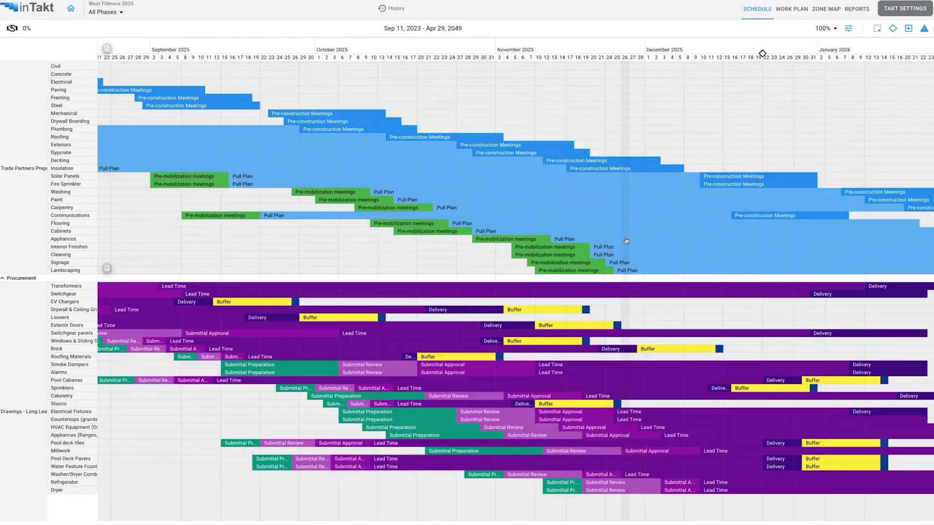
{"action": "scroll", "coordinate": [626, 240], "scroll_direction": "down", "scroll_amount": 3}
{"action": "scroll", "coordinate": [627, 241], "scroll_direction": "left", "scroll_amount": 8}
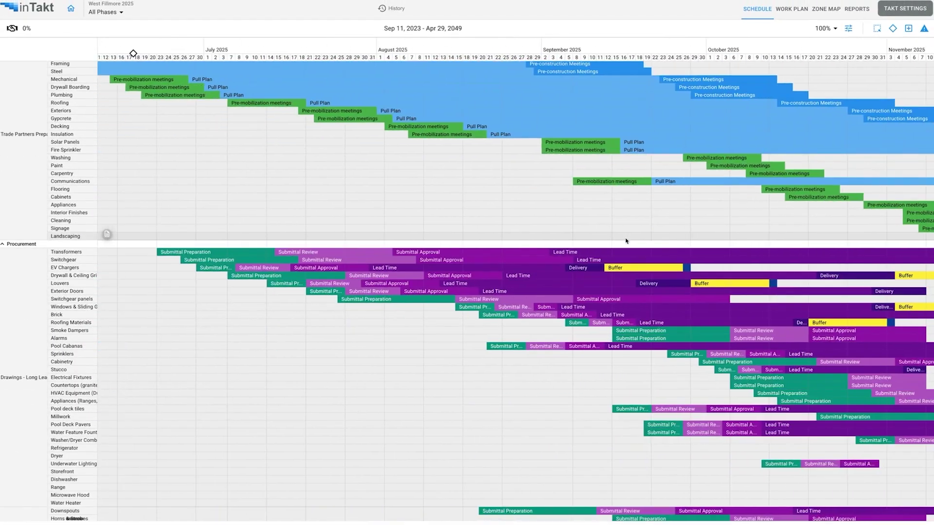
{"action": "scroll", "coordinate": [627, 241], "scroll_direction": "down", "scroll_amount": 1}
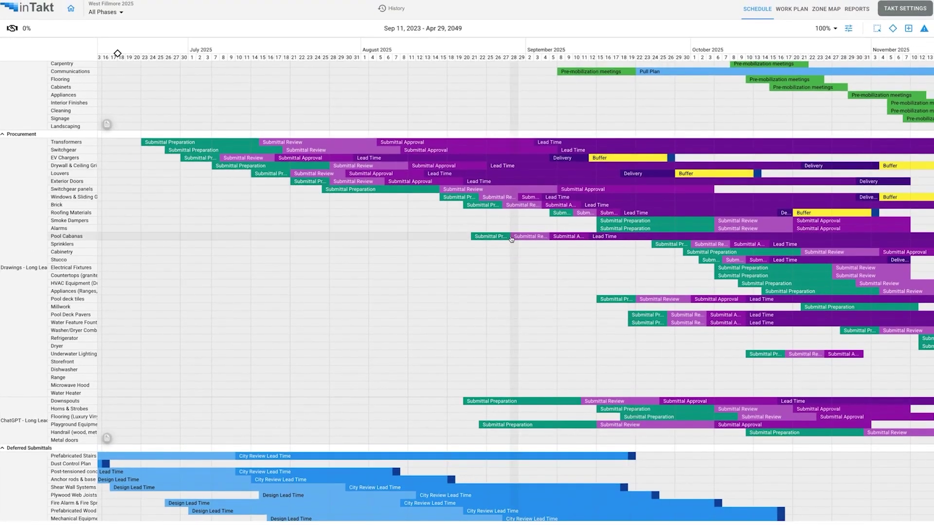
Open the ROJ task at the end of the EV Chargers procurement row and examine its dates and links.
{"action": "left_click", "coordinate": [671, 157]}
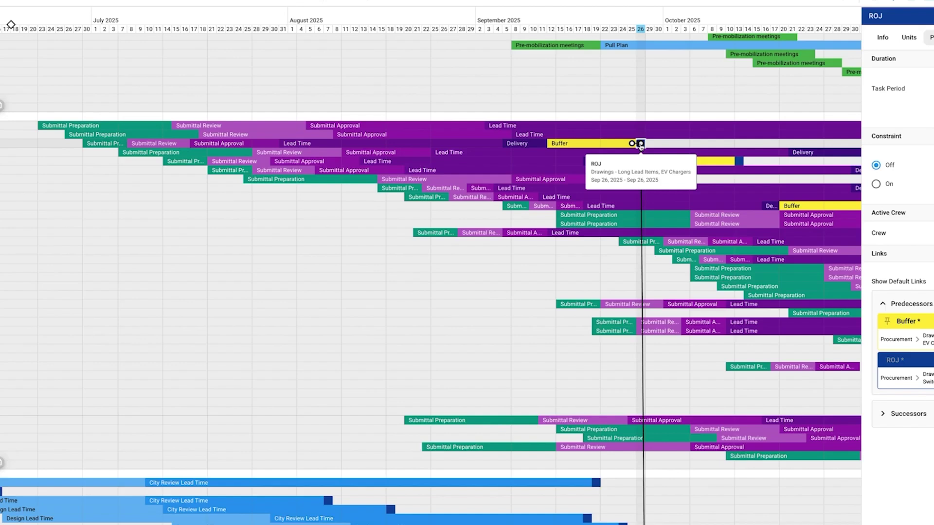
{"action": "mouse_move", "coordinate": [631, 147]}
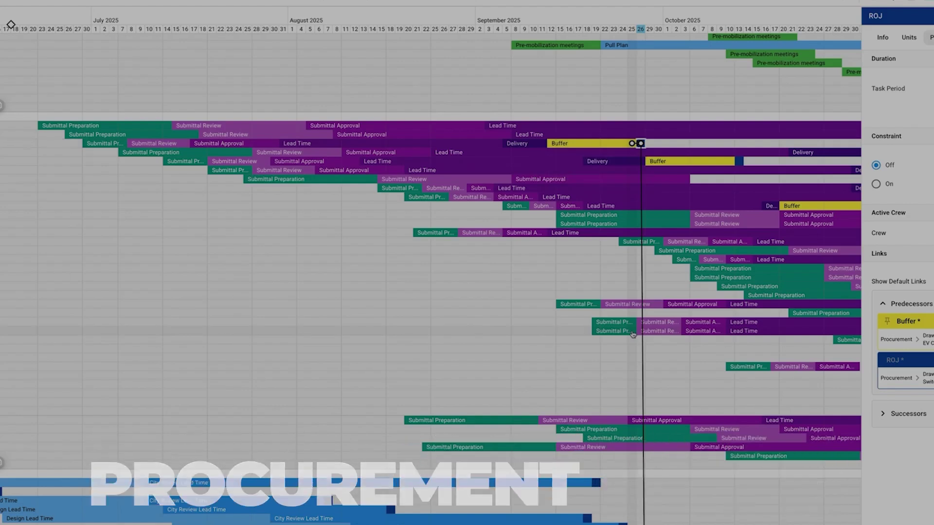
{"action": "mouse_move", "coordinate": [632, 333]}
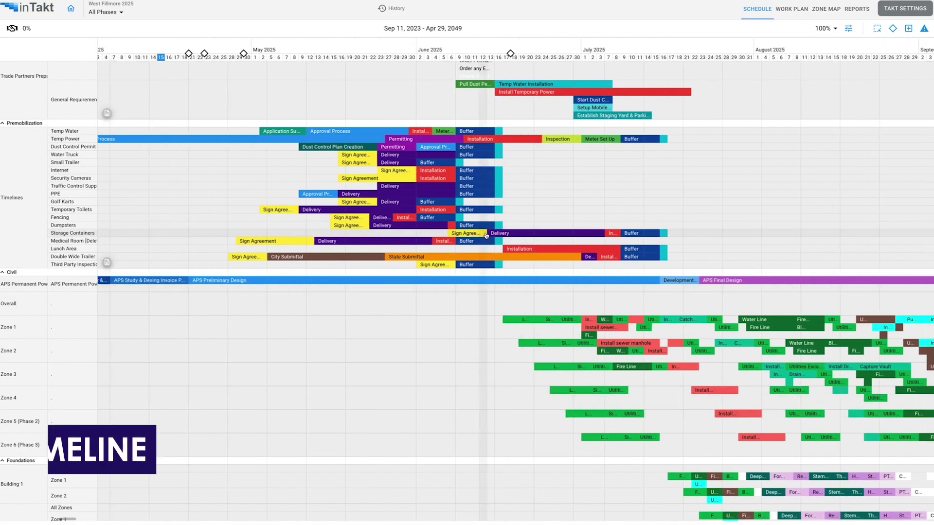
Review the schedule from Premobilization back through Procurement, TP3 trade partner preparation and the Permit Plan to the Bidding phase.
{"action": "scroll", "coordinate": [486, 235], "scroll_direction": "up", "scroll_amount": 5}
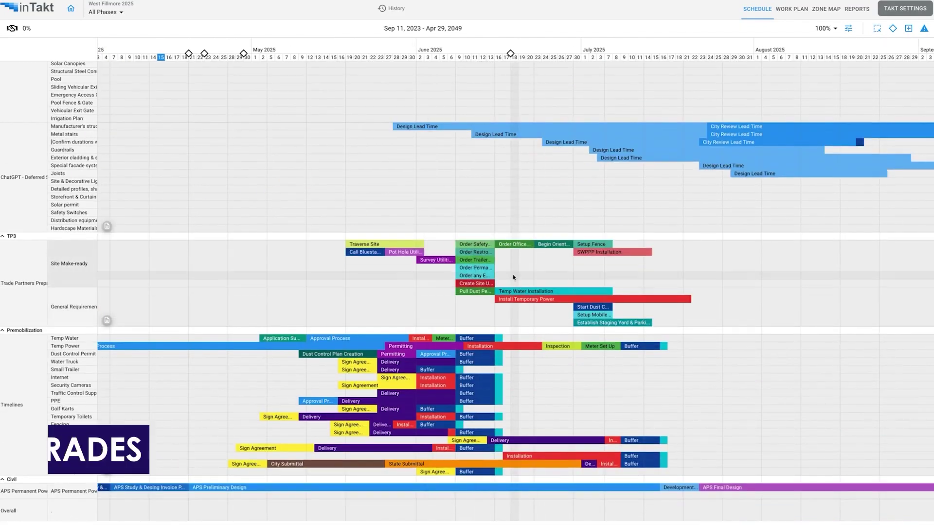
{"action": "scroll", "coordinate": [514, 278], "scroll_direction": "up", "scroll_amount": 9}
{"action": "scroll", "coordinate": [546, 196], "scroll_direction": "up", "scroll_amount": 3}
{"action": "scroll", "coordinate": [546, 195], "scroll_direction": "right", "scroll_amount": 10}
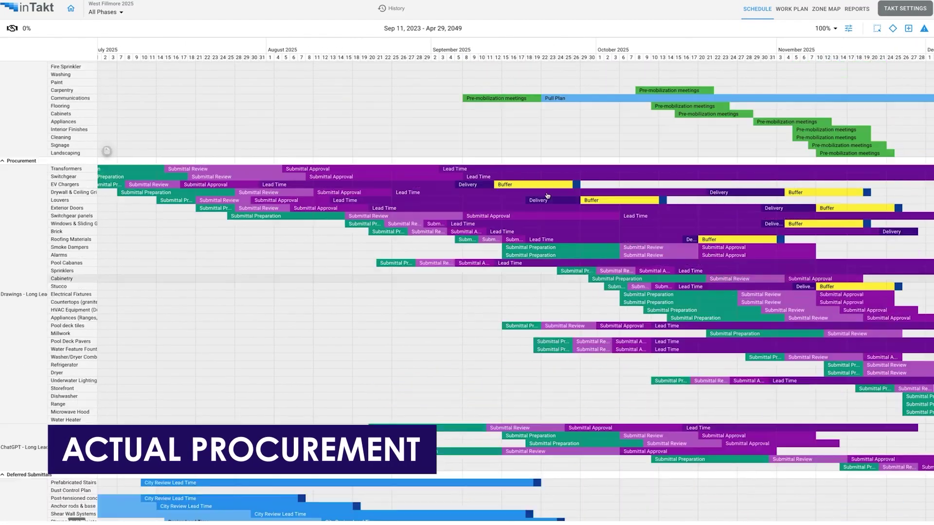
{"action": "scroll", "coordinate": [546, 195], "scroll_direction": "up", "scroll_amount": 7}
{"action": "scroll", "coordinate": [503, 302], "scroll_direction": "left", "scroll_amount": 10}
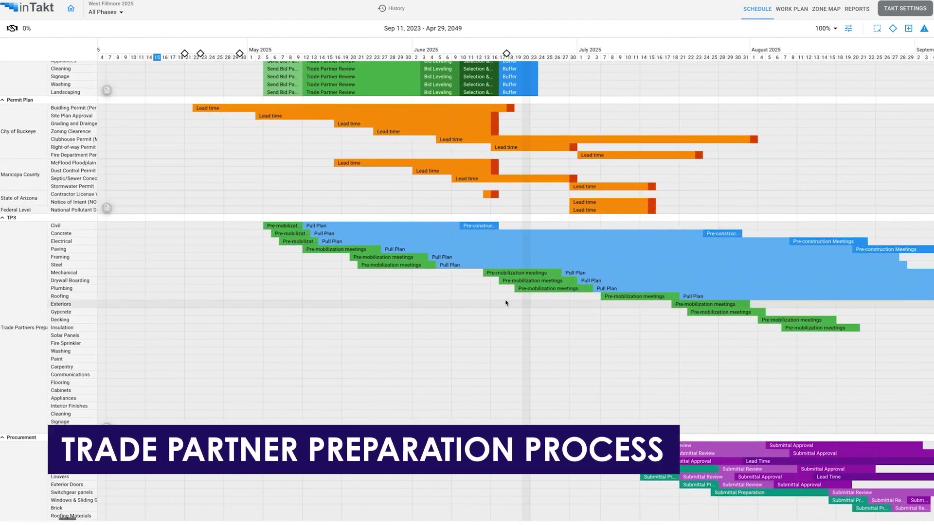
{"action": "scroll", "coordinate": [505, 302], "scroll_direction": "up", "scroll_amount": 10}
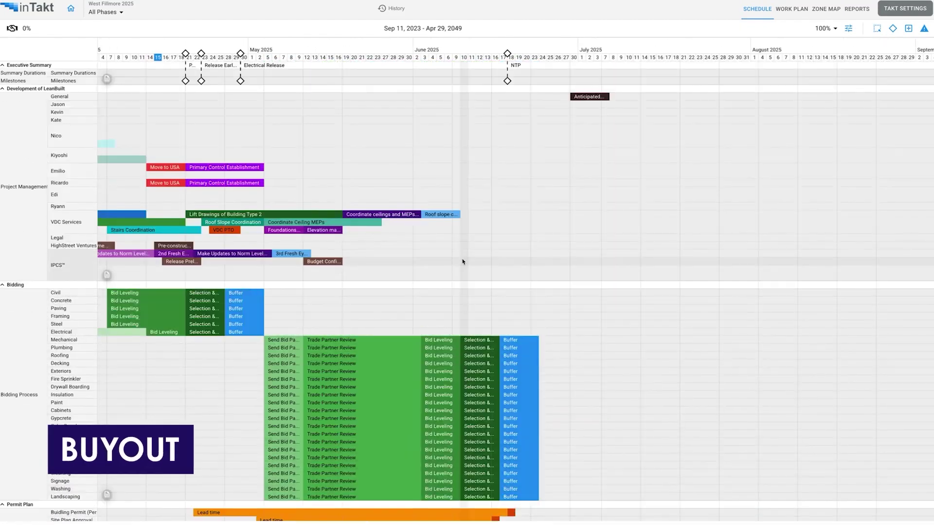
{"action": "scroll", "coordinate": [462, 262], "scroll_direction": "left", "scroll_amount": 10}
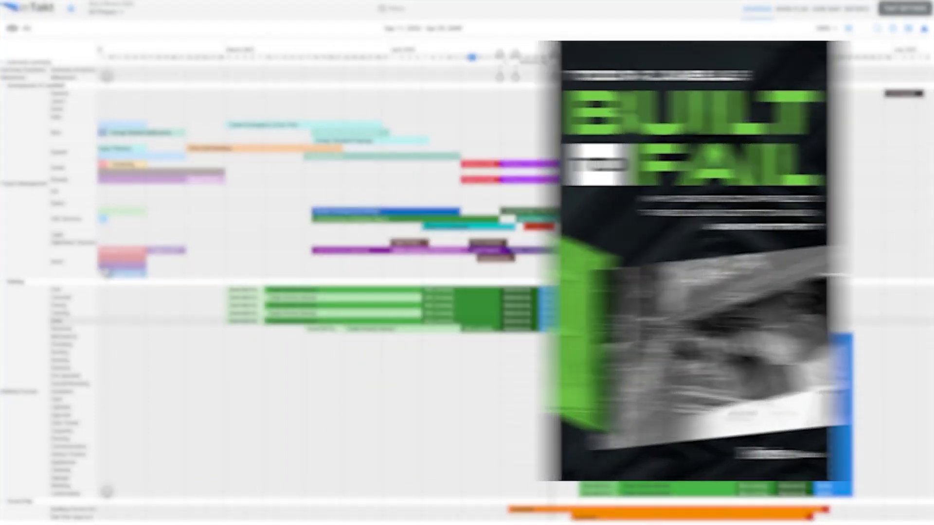
{"action": "scroll", "coordinate": [549, 328], "scroll_direction": "down", "scroll_amount": 5}
{"action": "scroll", "coordinate": [549, 328], "scroll_direction": "down", "scroll_amount": 6}
{"action": "scroll", "coordinate": [549, 328], "scroll_direction": "right", "scroll_amount": 5}
{"action": "scroll", "coordinate": [550, 328], "scroll_direction": "right", "scroll_amount": 3}
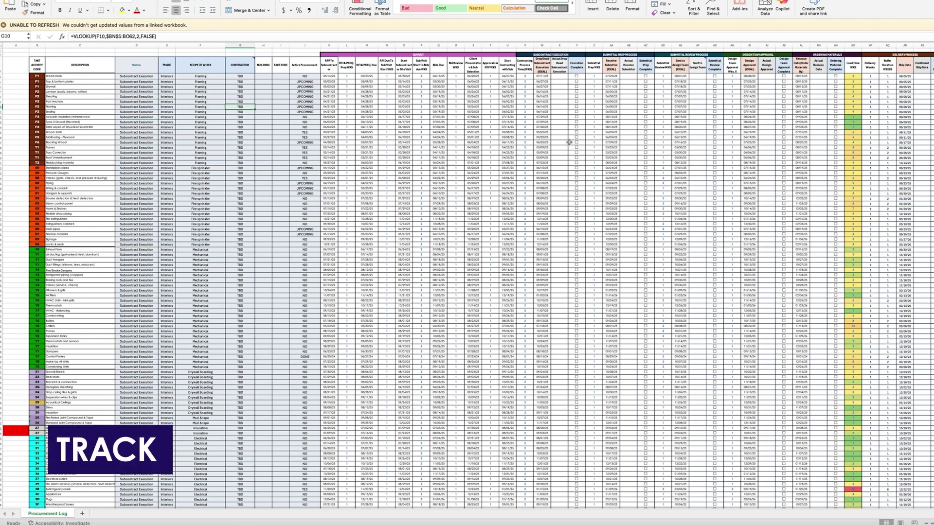
Trace the Procurement Log backward by highlighting the Required On Job, Buffer Duration, Delivery Weeks, design approval and bidding columns.
{"action": "scroll", "coordinate": [525, 144], "scroll_direction": "right", "scroll_amount": 10}
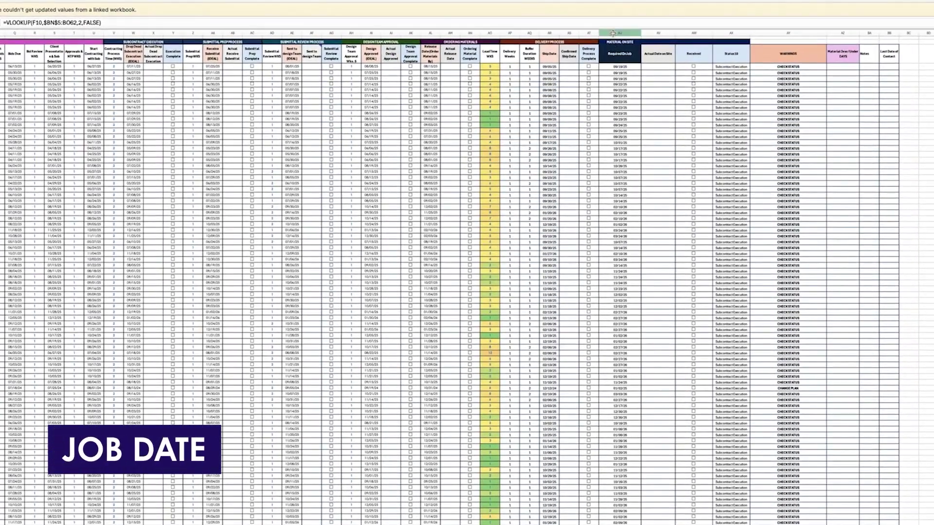
{"action": "left_click", "coordinate": [612, 33]}
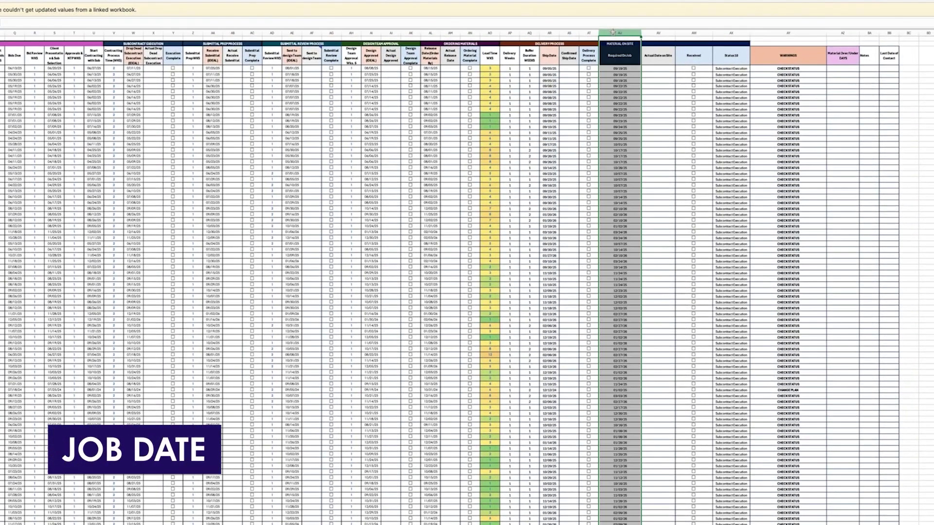
{"action": "left_click", "coordinate": [532, 33]}
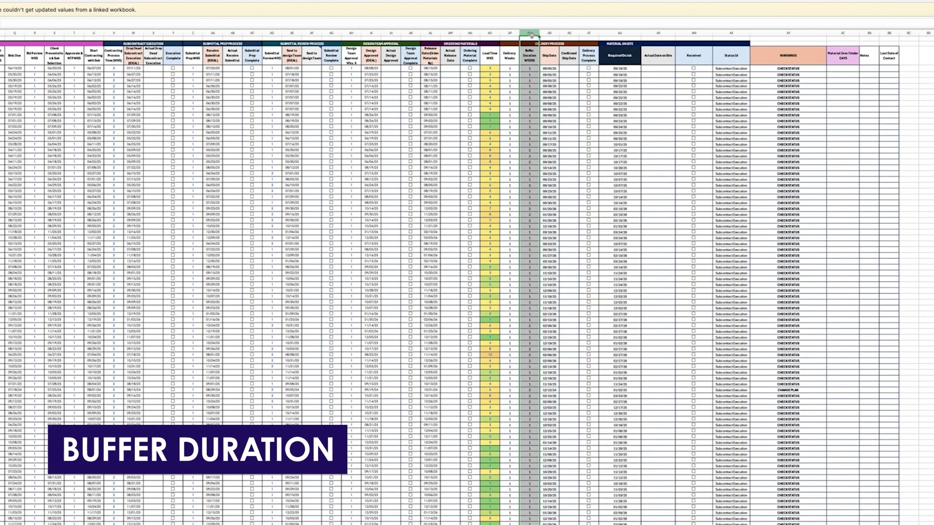
{"action": "left_click", "coordinate": [511, 33]}
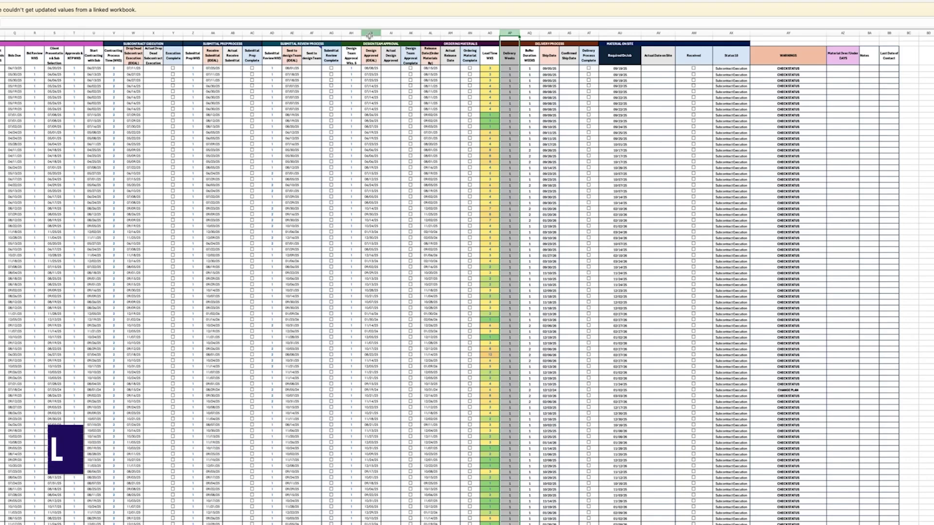
{"action": "left_click", "coordinate": [373, 33]}
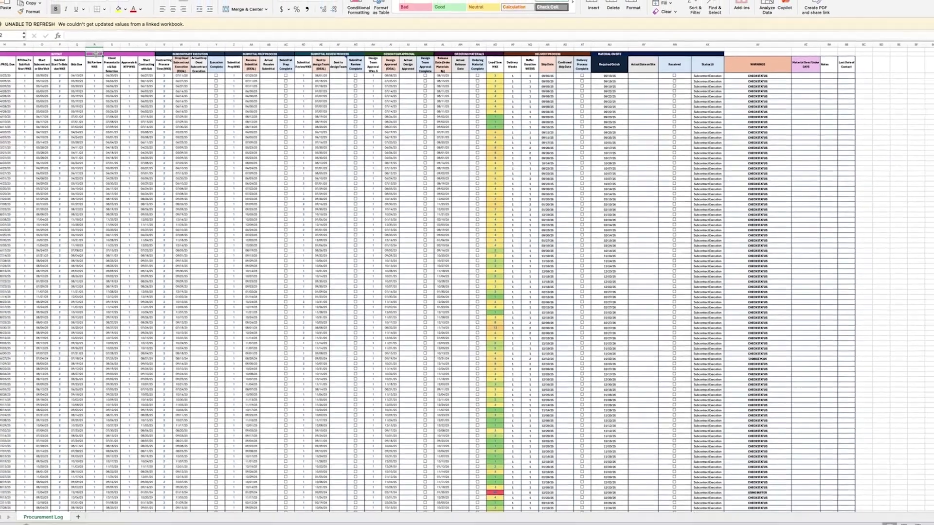
{"action": "left_click", "coordinate": [35, 44]}
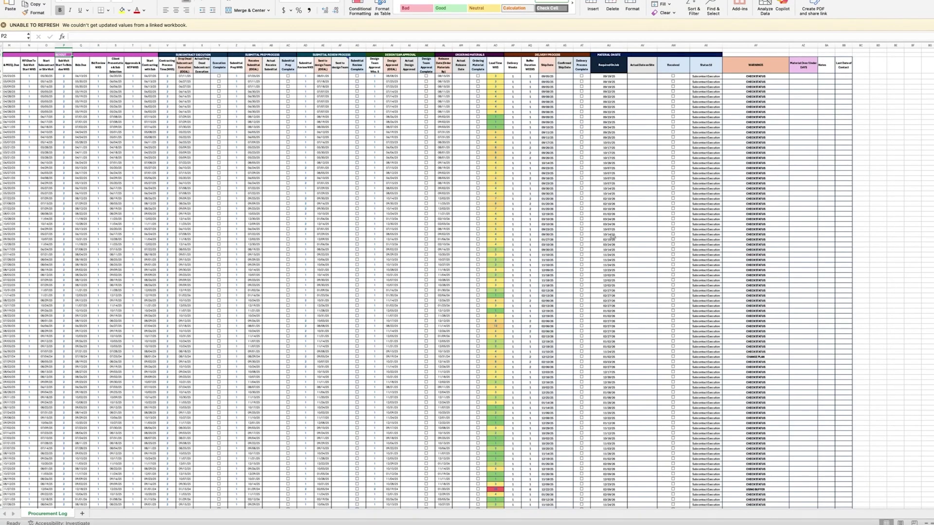
Switch back to the inTakt schedule and examine the Procurement timelines from the current date in April through October 2025.
{"action": "key", "text": "super+Tab"}
{"action": "scroll", "coordinate": [613, 239], "scroll_direction": "left", "scroll_amount": 10}
{"action": "scroll", "coordinate": [614, 239], "scroll_direction": "left", "scroll_amount": 5}
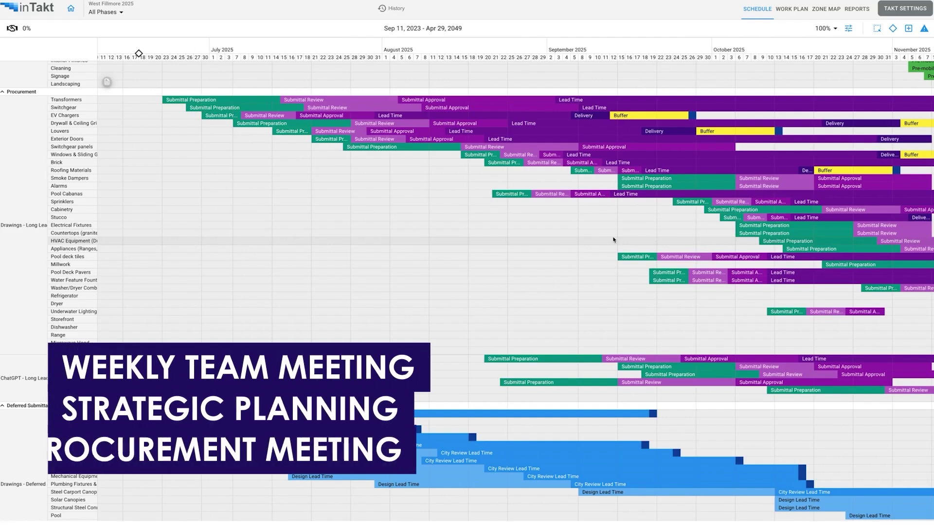
{"action": "scroll", "coordinate": [614, 239], "scroll_direction": "left", "scroll_amount": 10}
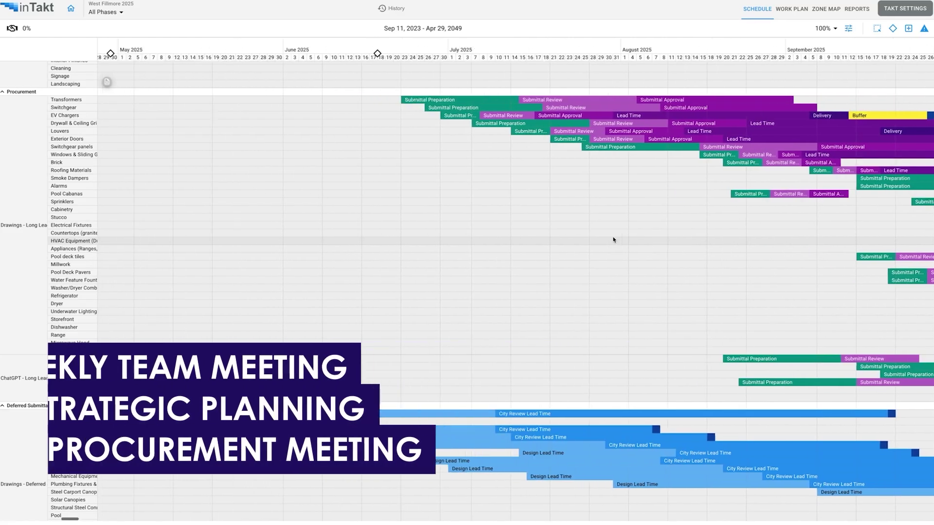
{"action": "scroll", "coordinate": [250, 107], "scroll_direction": "up", "scroll_amount": 1}
{"action": "scroll", "coordinate": [250, 107], "scroll_direction": "down", "scroll_amount": 1}
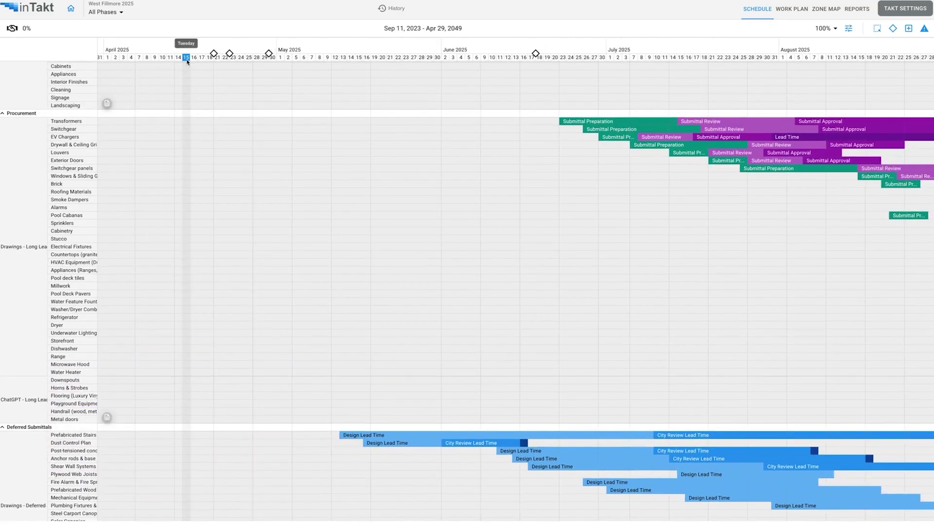
{"action": "scroll", "coordinate": [352, 72], "scroll_direction": "right", "scroll_amount": 6}
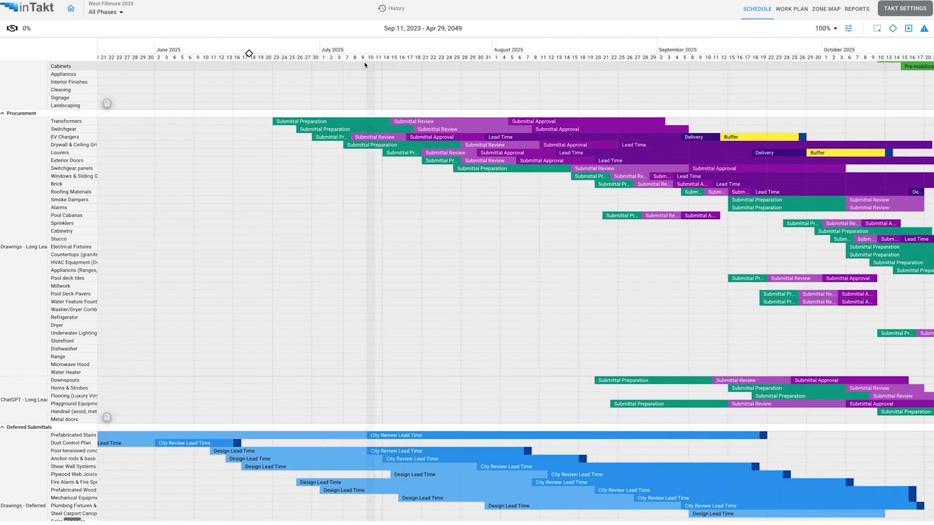
Compare the TP3 pre-mobilization meetings and pull plans with the submittal timelines in the Procurement and Deferred Submittals phases.
{"action": "scroll", "coordinate": [325, 62], "scroll_direction": "up", "scroll_amount": 8}
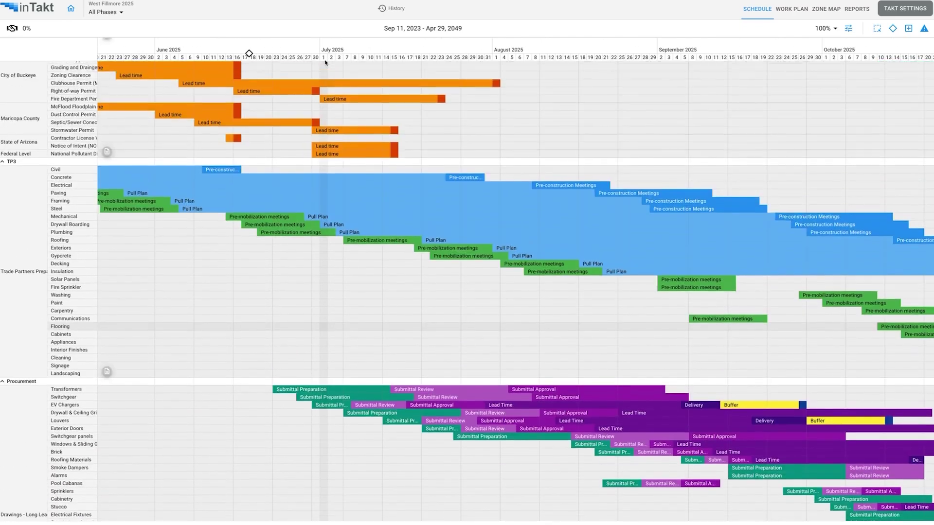
{"action": "scroll", "coordinate": [321, 194], "scroll_direction": "down", "scroll_amount": 2}
{"action": "scroll", "coordinate": [320, 196], "scroll_direction": "down", "scroll_amount": 2}
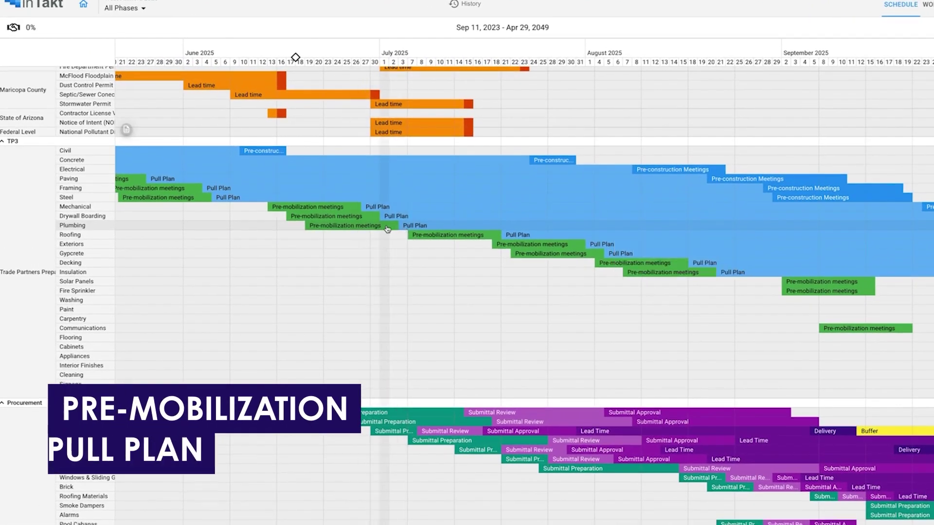
{"action": "scroll", "coordinate": [367, 219], "scroll_direction": "down", "scroll_amount": 4}
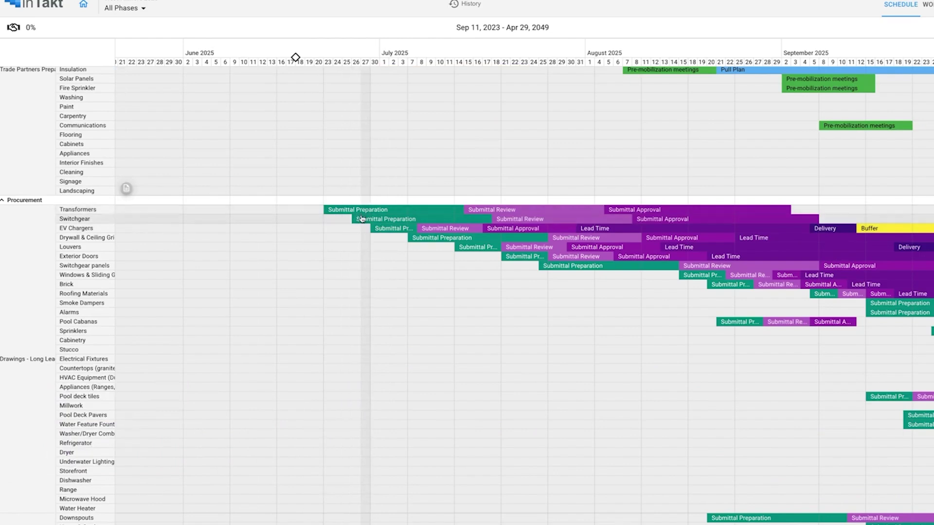
{"action": "mouse_move", "coordinate": [396, 235]}
{"action": "scroll", "coordinate": [411, 238], "scroll_direction": "down", "scroll_amount": 7}
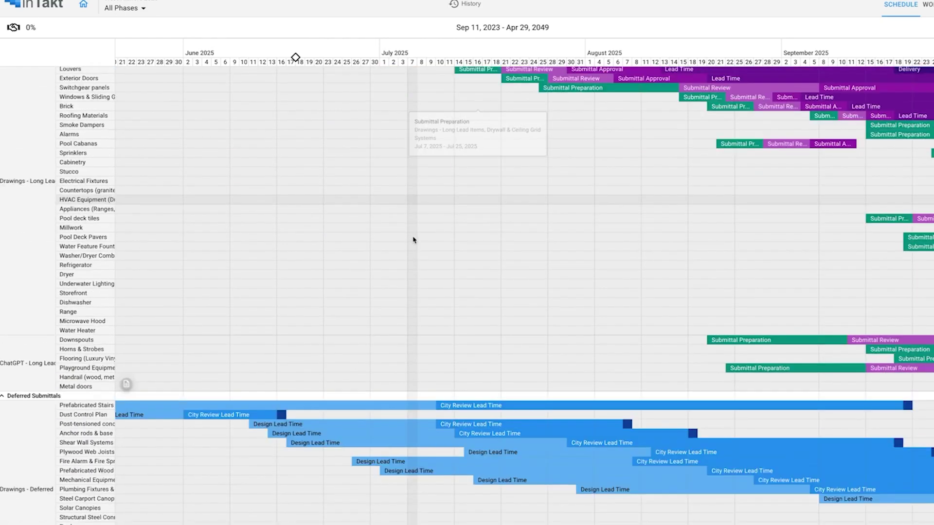
{"action": "scroll", "coordinate": [386, 293], "scroll_direction": "down", "scroll_amount": 10}
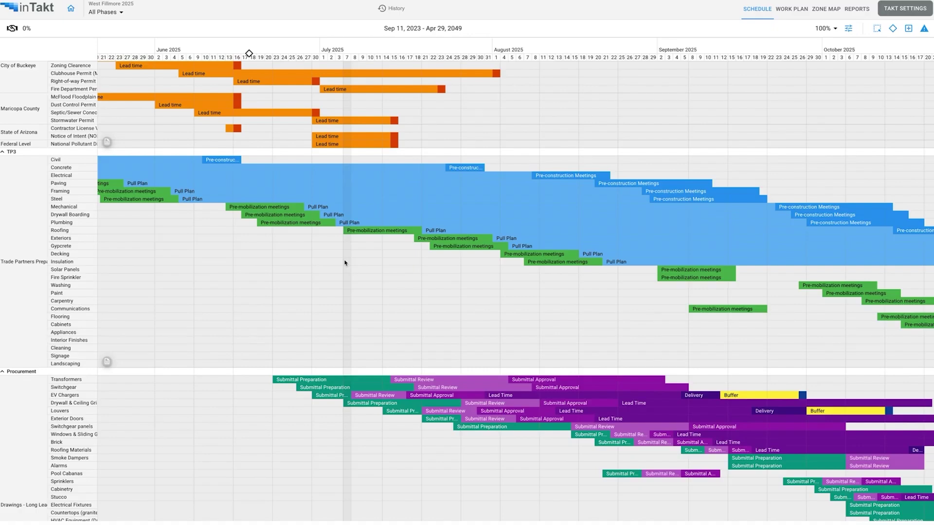
{"action": "scroll", "coordinate": [344, 263], "scroll_direction": "down", "scroll_amount": 1}
{"action": "scroll", "coordinate": [344, 263], "scroll_direction": "down", "scroll_amount": 5}
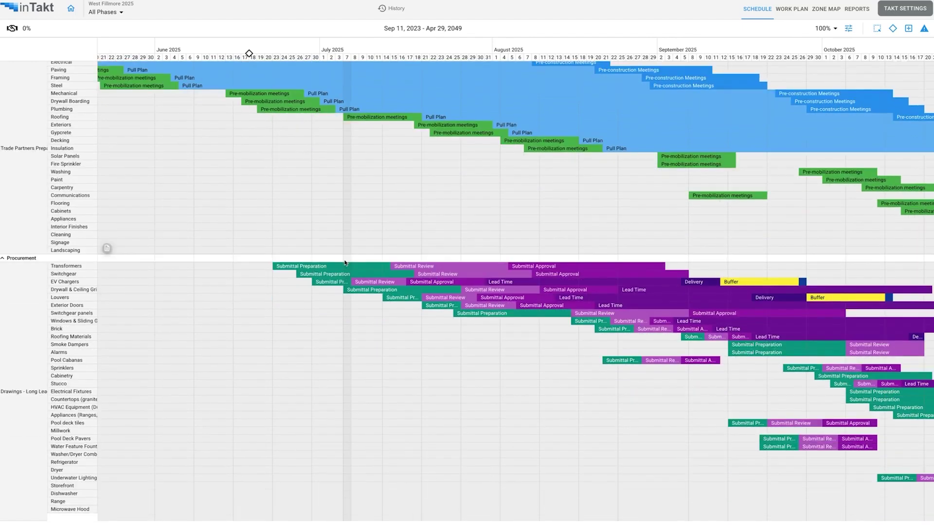
{"action": "scroll", "coordinate": [345, 263], "scroll_direction": "right", "scroll_amount": 5}
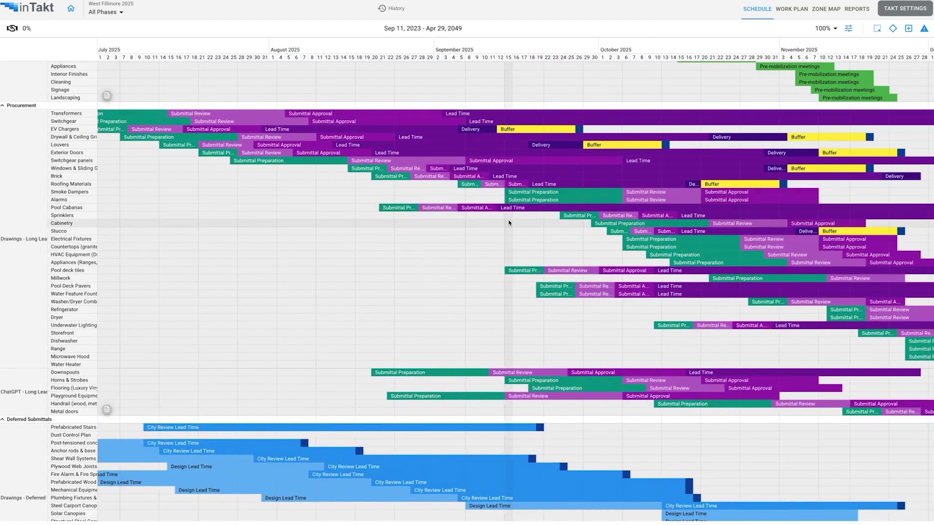